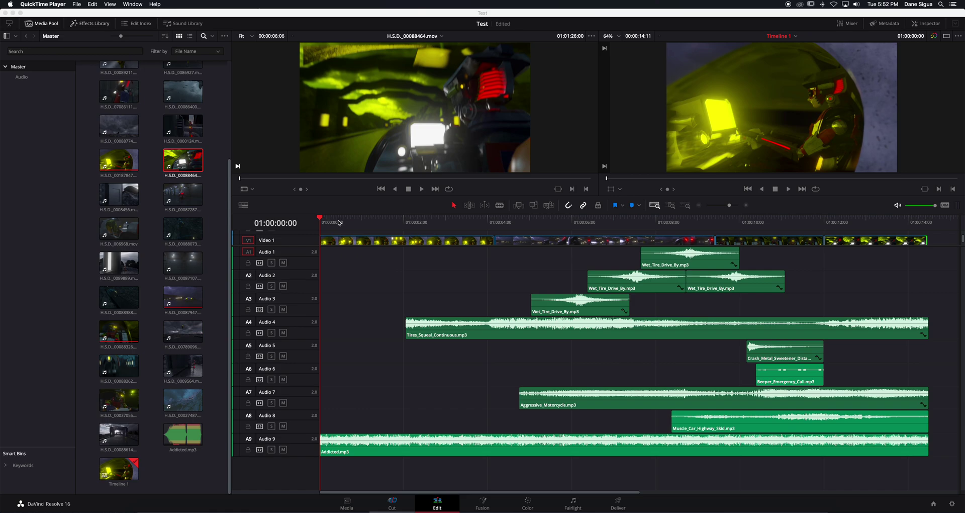
- Extend the Tires_Squeal_Continuous.mp3 clip on Audio 4 back to the timeline start and enlarge the video track area
click(322, 220)
key(space)
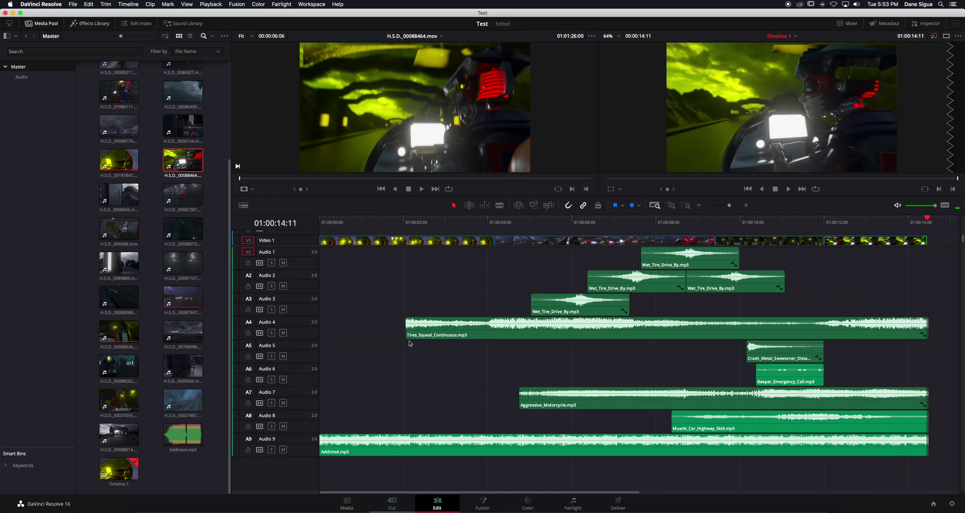
drag(405, 335, 312, 336)
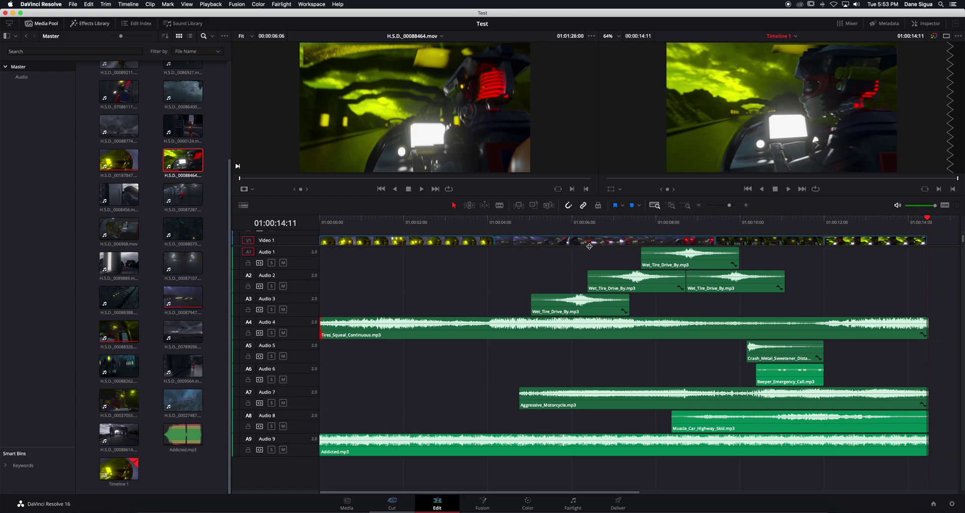
drag(589, 245, 588, 263)
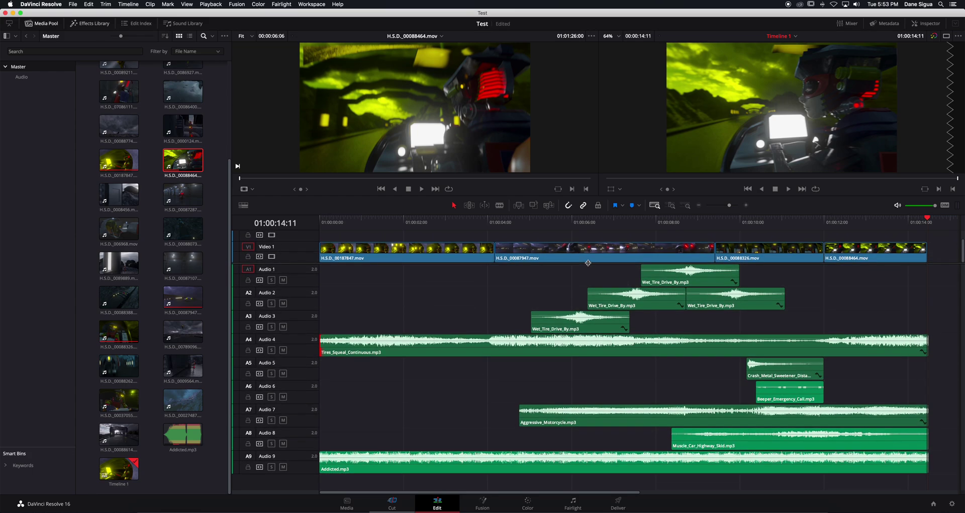
- Try a fade-in on the first video clip and preview it from the beginning of the timeline
click(354, 246)
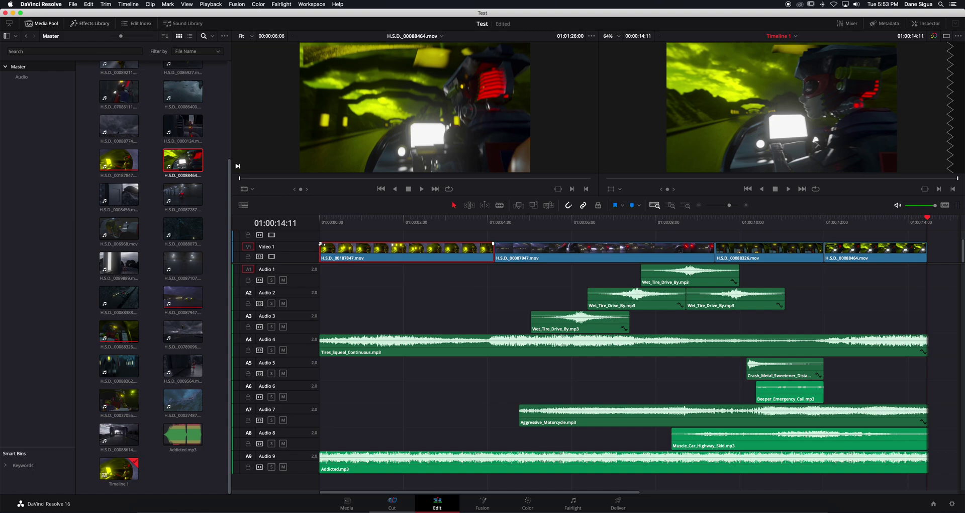
click(316, 218)
key(space)
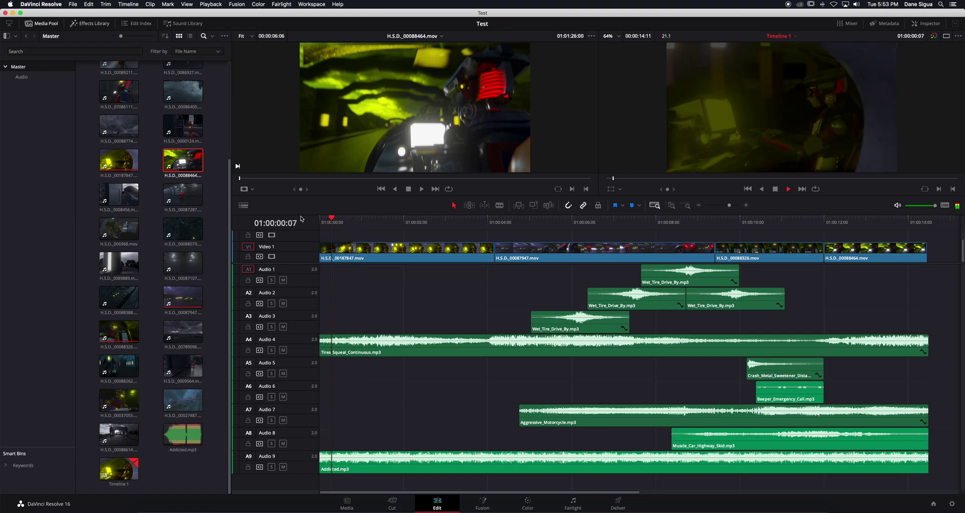
key(space)
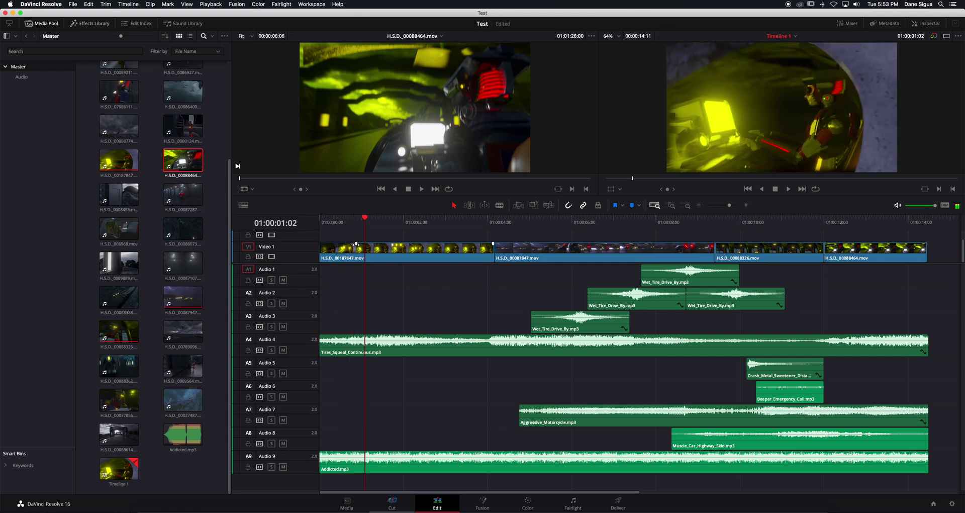
drag(320, 247, 317, 244)
- Add short fade-ins to the Tires_Squeal_Continuous.mp3 clip on Audio 4 and the Addicted.mp3 clip on Audio 9
click(359, 340)
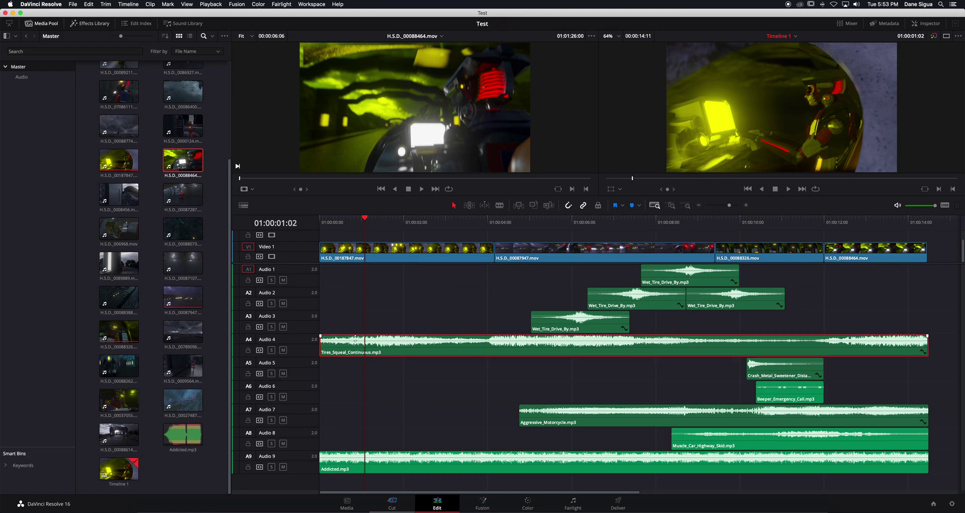
drag(321, 335, 353, 336)
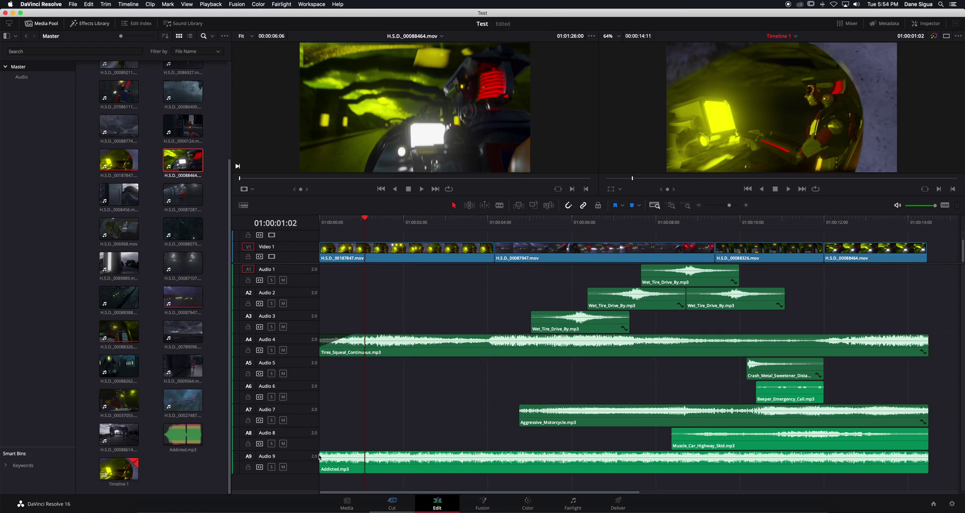
drag(320, 456, 365, 455)
- Fade in the H.S.D._00187847.mov clip from black and preview the opening from the timeline start
drag(366, 219, 282, 227)
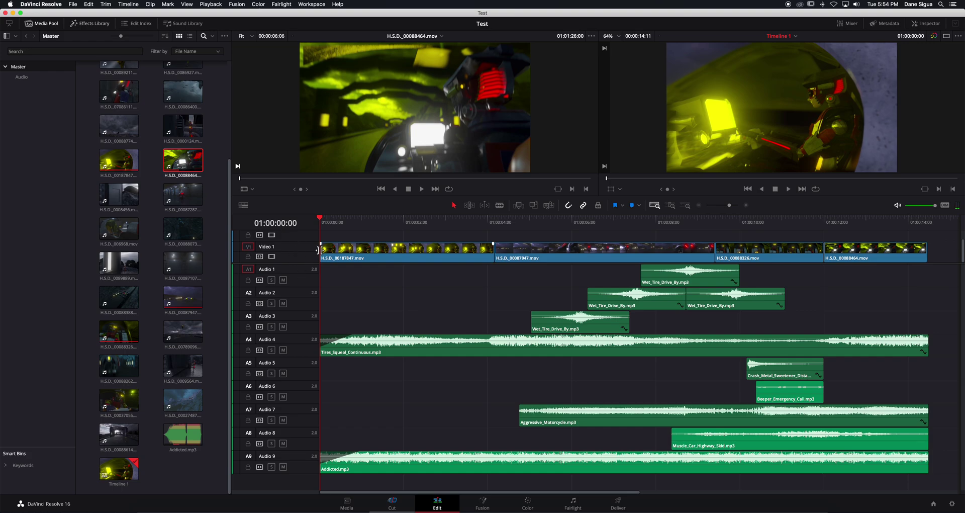
drag(322, 245, 378, 244)
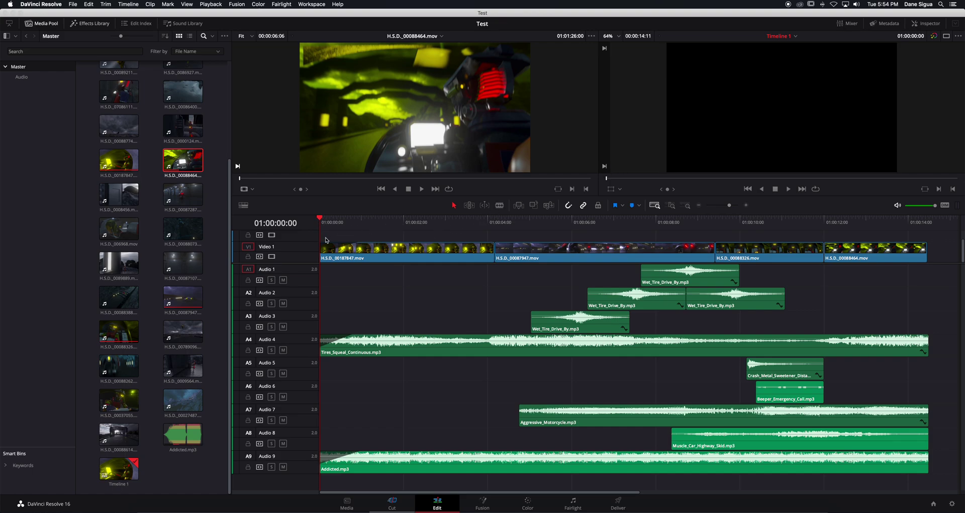
key(space)
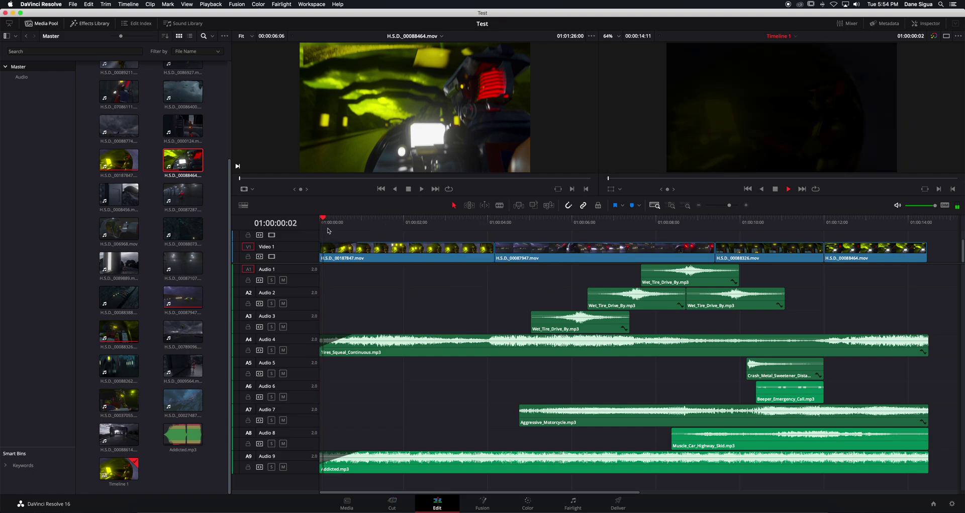
key(space)
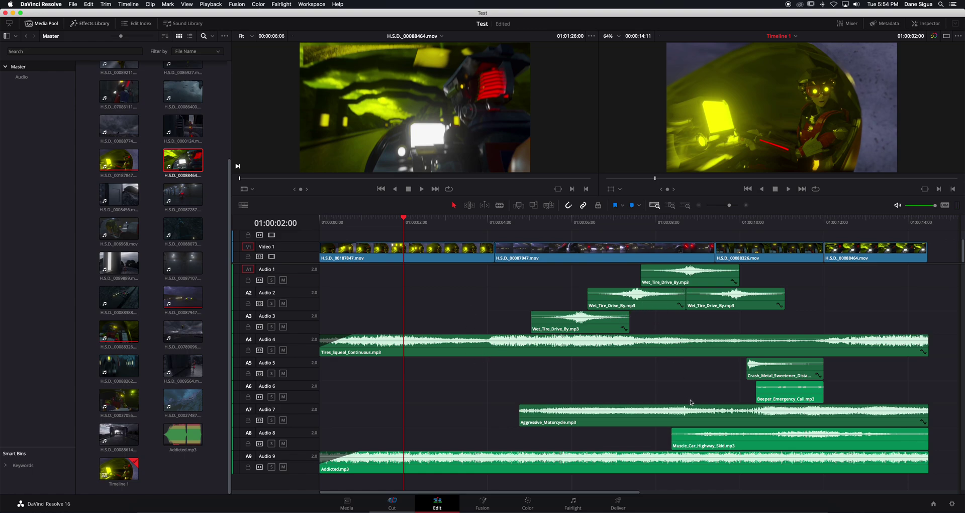
- Add a fade-in to the Aggressive_Motorcycle.mp3 clip on Audio 7 and mute the Audio 9 music track
mouse_move(520, 406)
mouse_down()
mouse_move(552, 407)
mouse_move(537, 407)
mouse_up()
drag(654, 268, 654, 266)
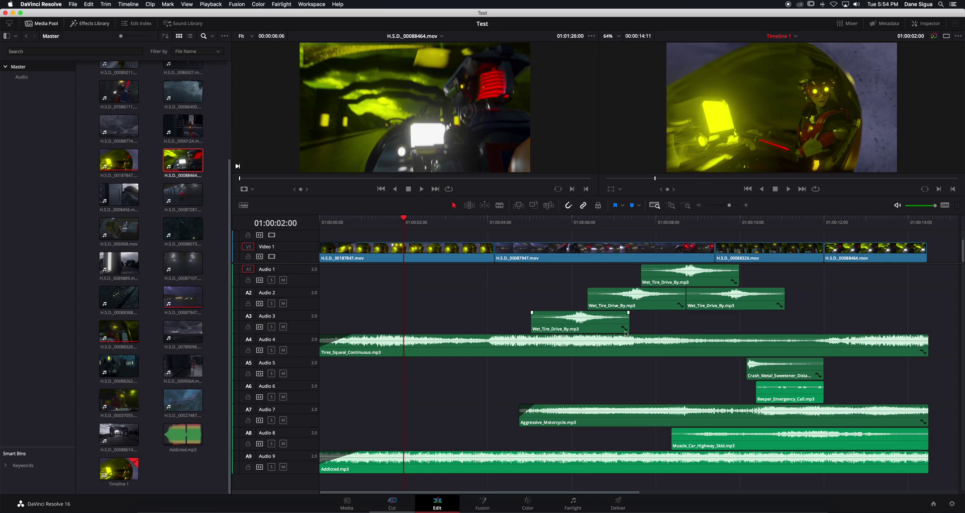
click(284, 467)
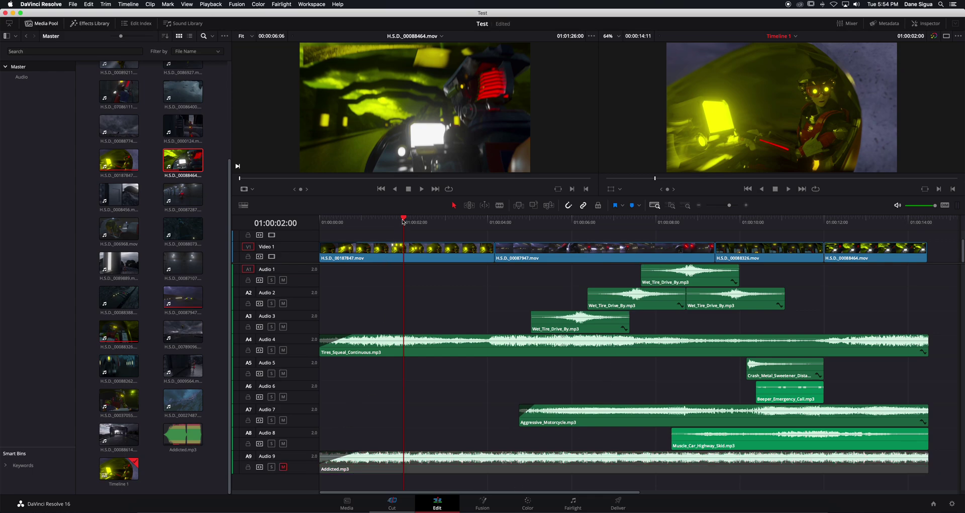
- Save the project and play the timeline from the start to check the sound effects without music
key(super+s)
key(Home)
key(space)
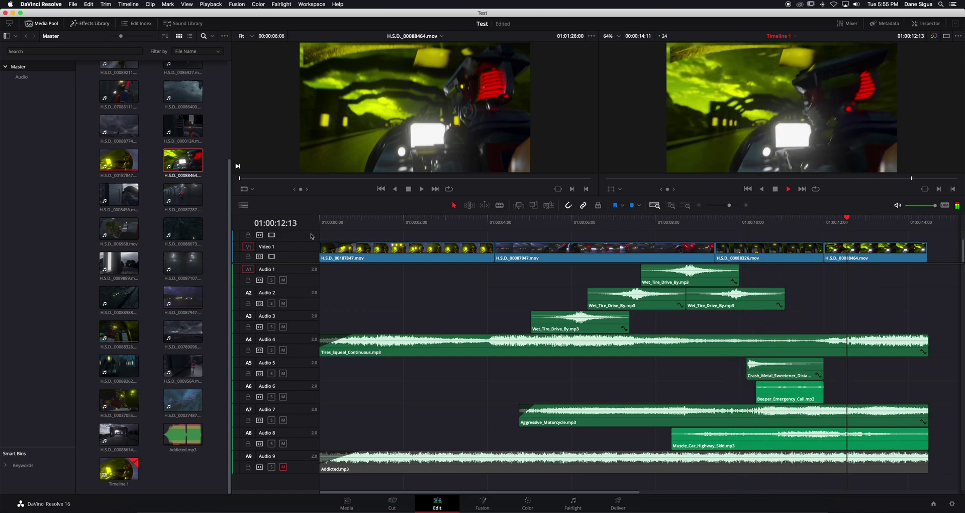
key(space)
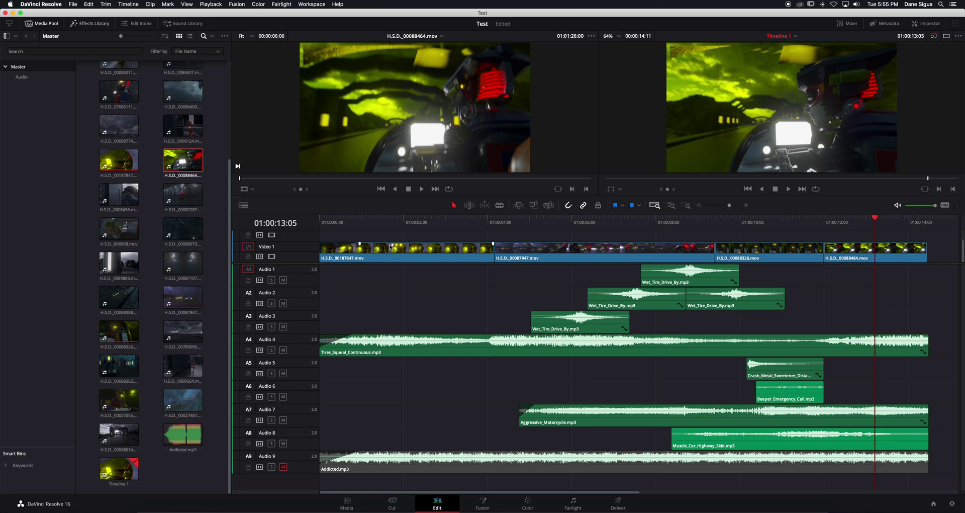
- Raise the volume of the first Wet_Tire_Drive_By.mp3 clip on Audio 2 to 9.02 dB and preview it
click(354, 222)
key(space)
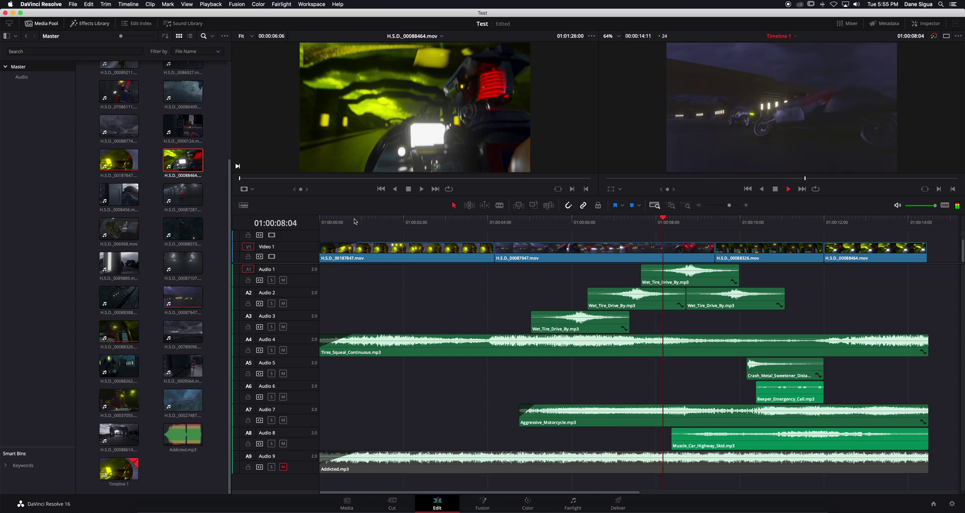
key(space)
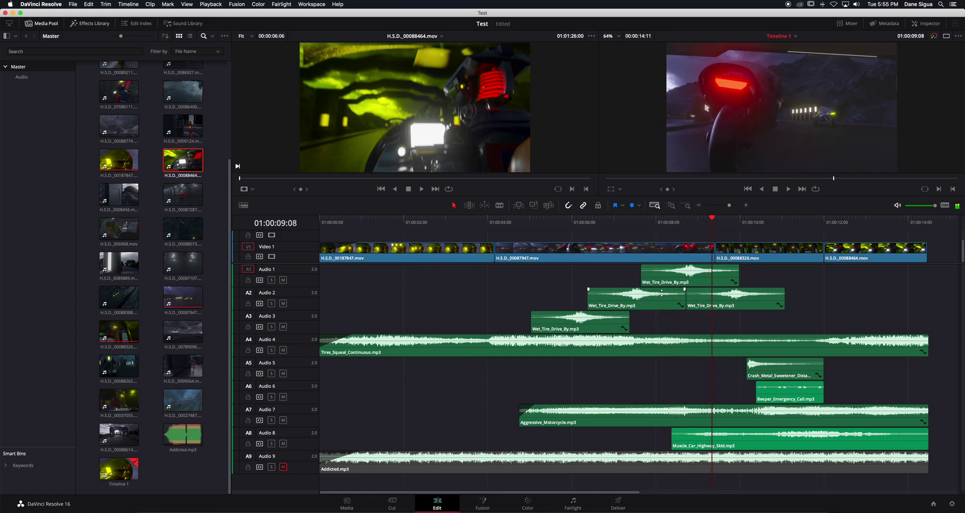
drag(664, 293, 664, 292)
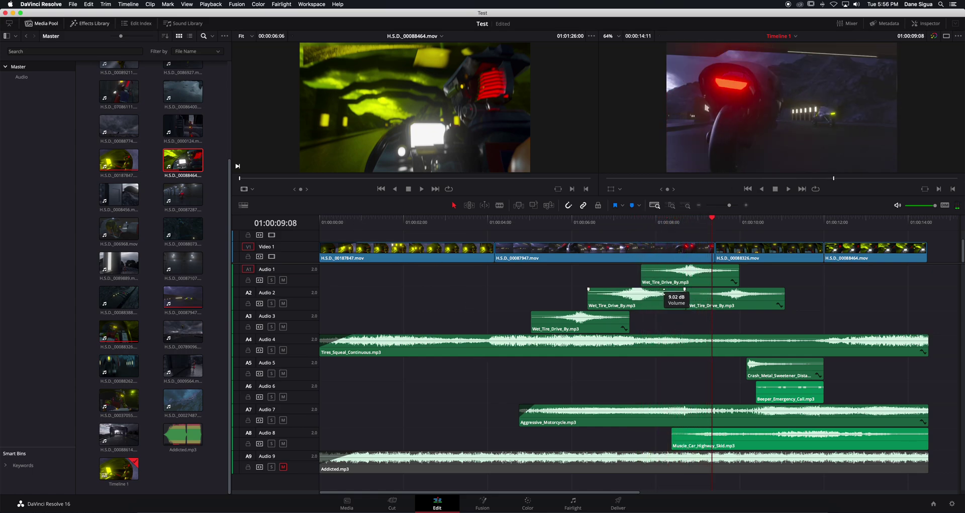
click(612, 226)
key(space)
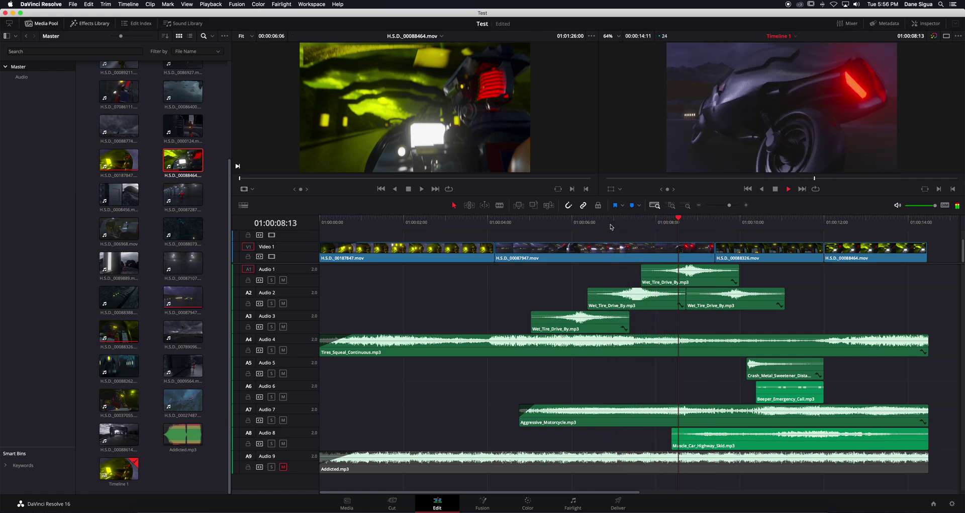
key(space)
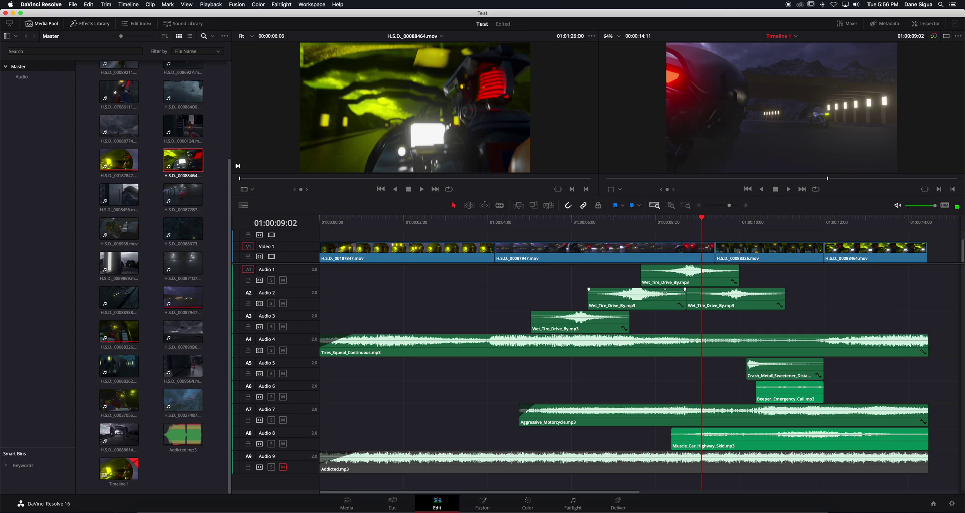
mouse_move(665, 290)
- Raise the volume of the Crash_Metal_Sweetener clip on Audio 5 to 11.03 dB and preview the crash section
drag(774, 361, 775, 359)
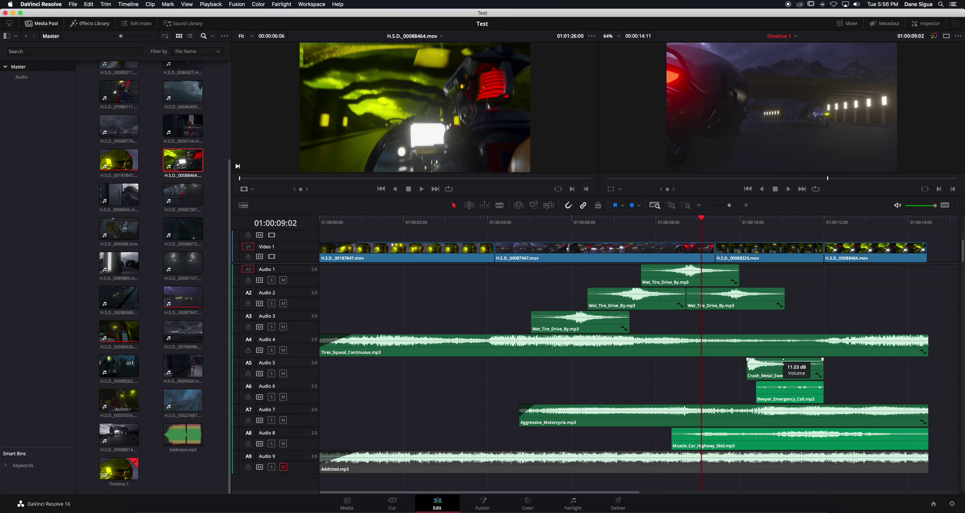
key(space)
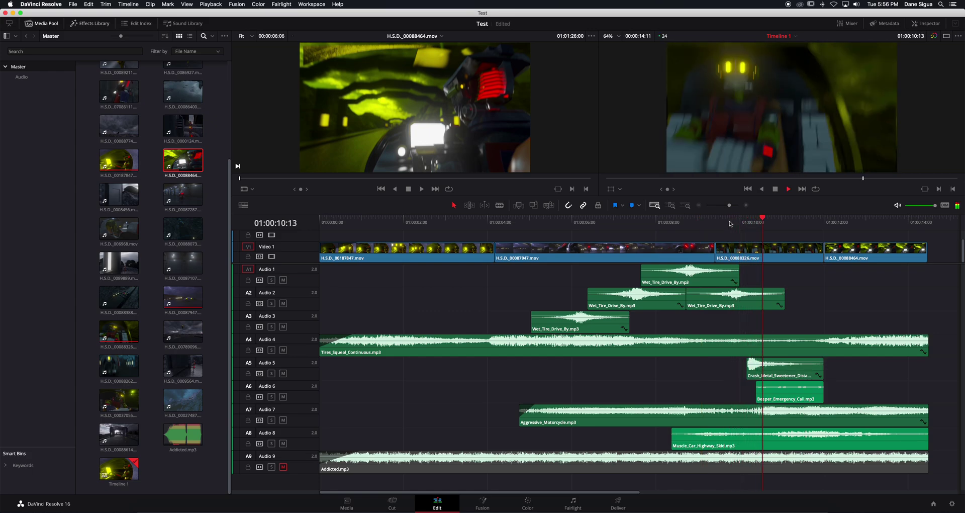
key(space)
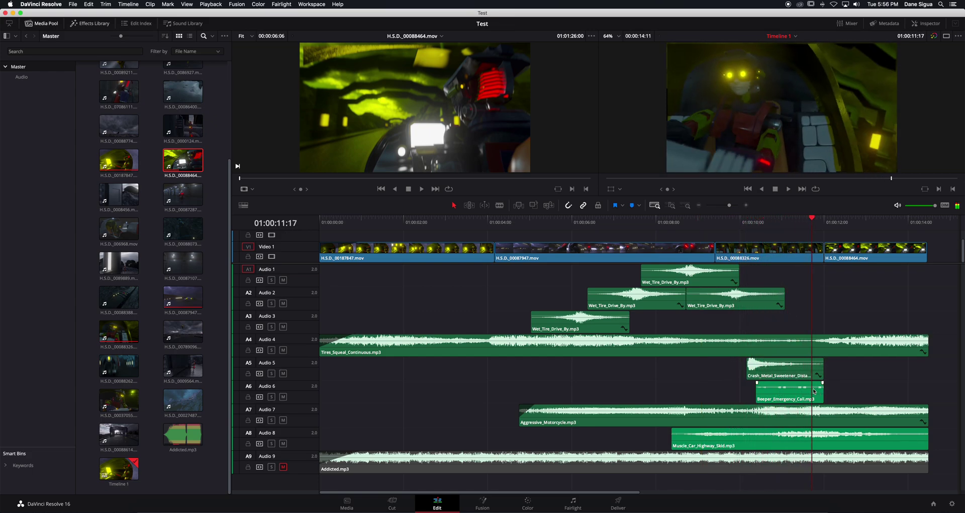
- Raise the volume of Beeper_Emergency_Call.mp3 on Audio 6, shift it to start near 01:00:11:00, and preview the result
drag(811, 386, 846, 392)
click(711, 223)
key(space)
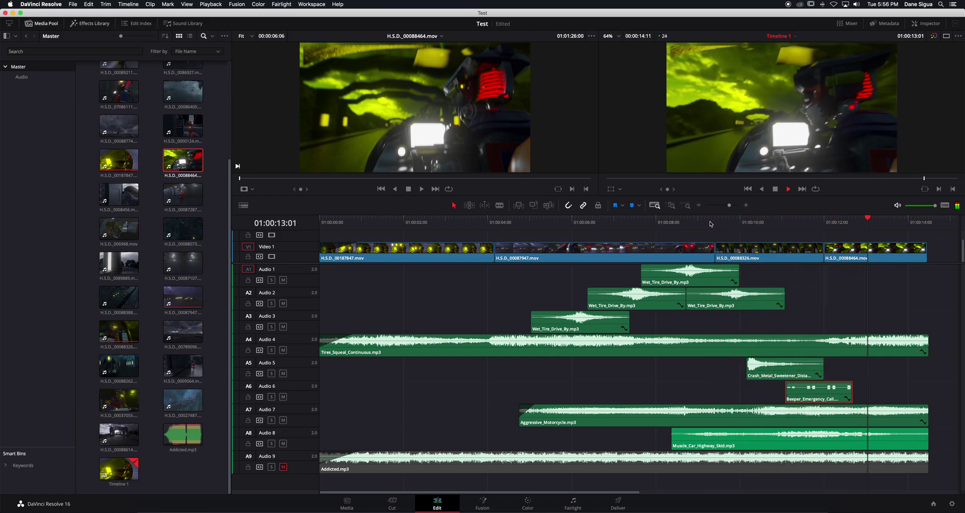
key(space)
- Lengthen the end of Beeper_Emergency_Call.mp3 on Audio 6 and place a copy of the clip directly after it
mouse_move(854, 392)
mouse_down()
mouse_move(931, 393)
mouse_move(864, 397)
mouse_up()
click(843, 399)
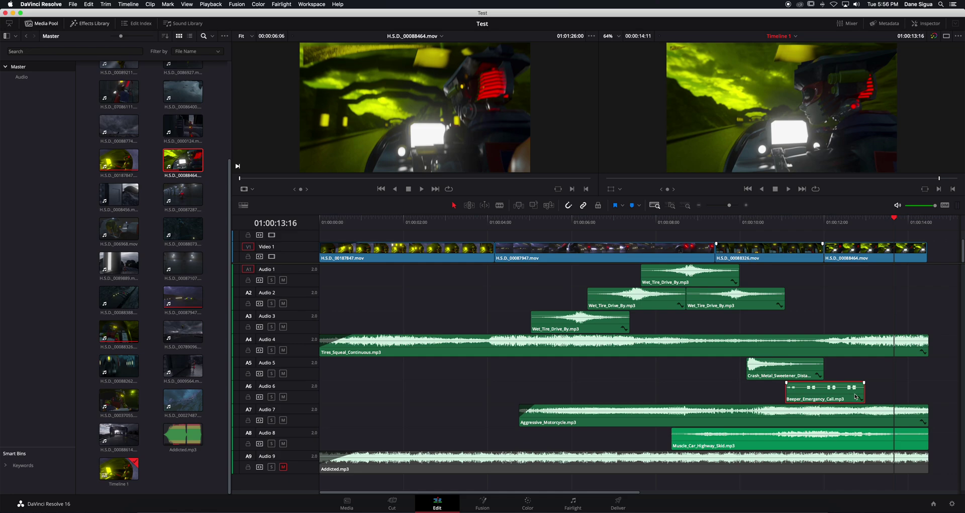
key(super+v)
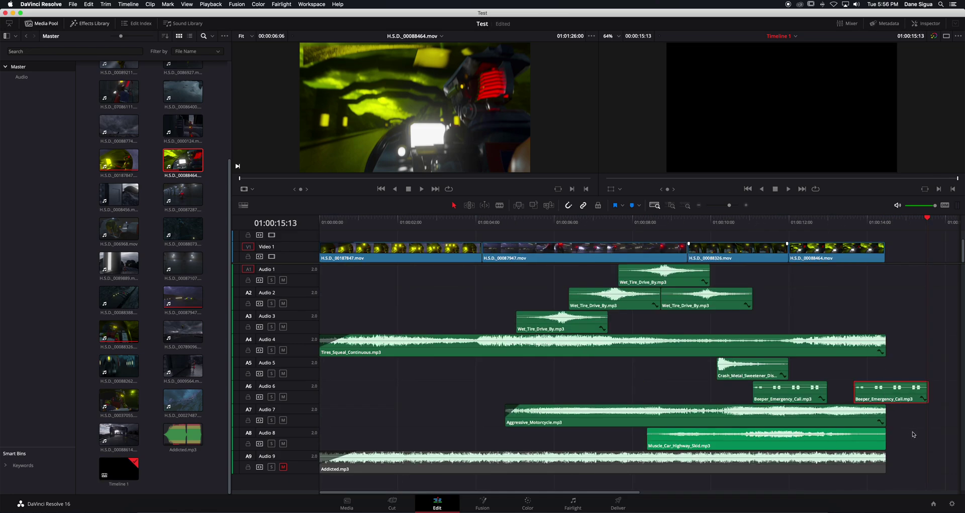
drag(898, 396, 869, 385)
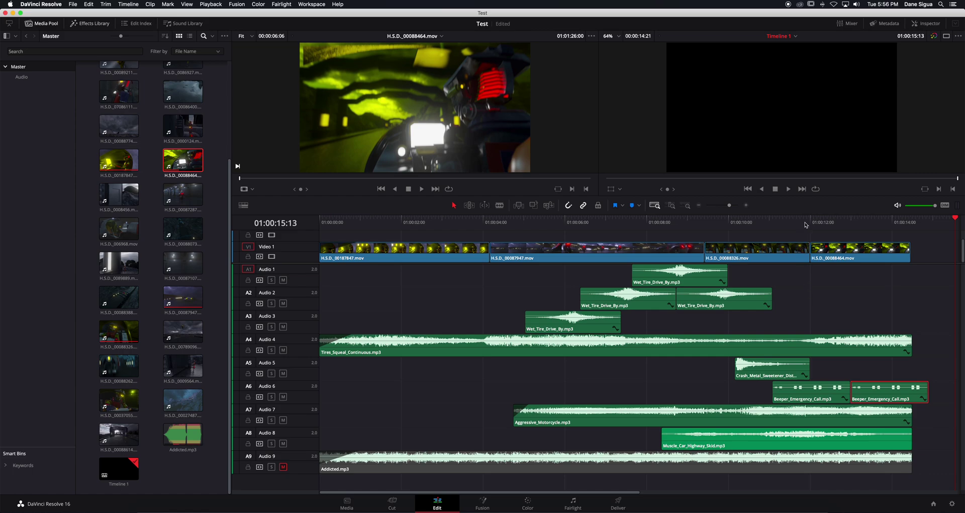
- Preview the repeated beeper sound and trim the second clip's end to match the end of the video
click(772, 222)
key(space)
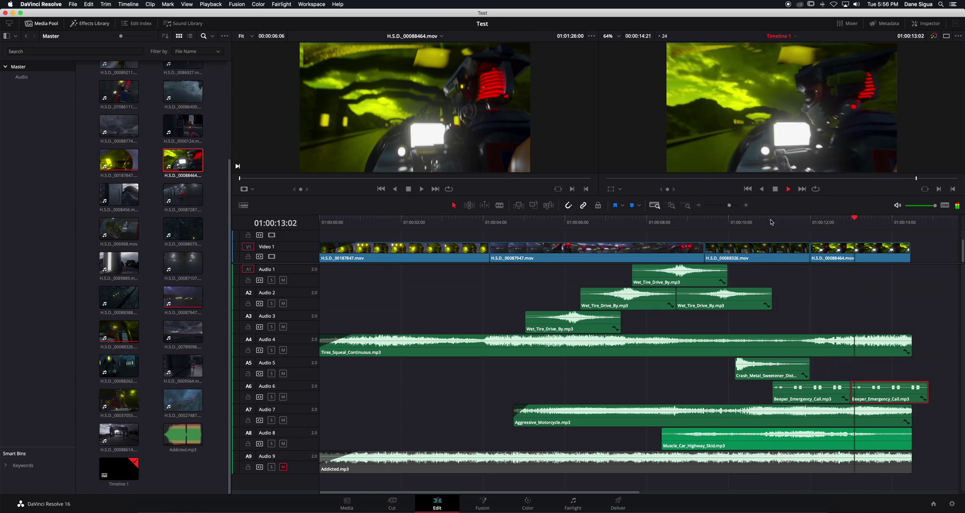
key(space)
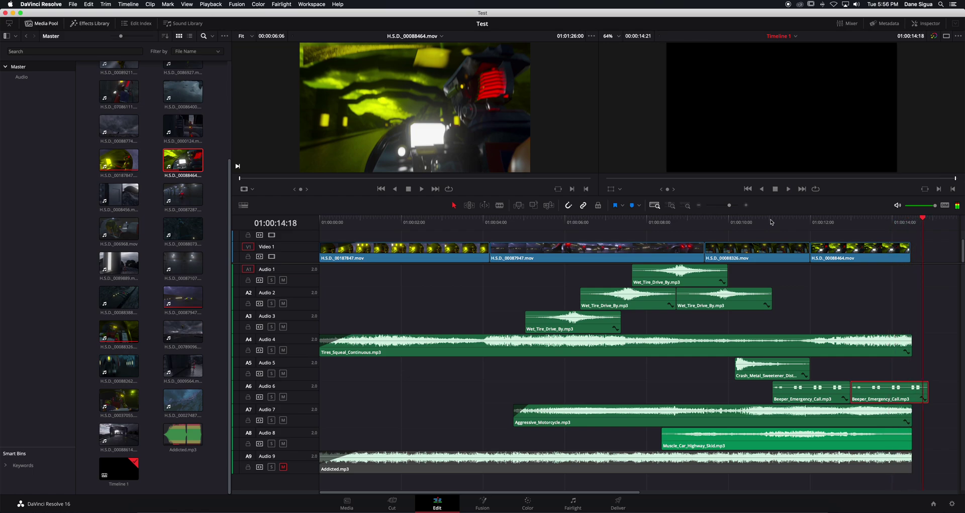
drag(924, 391, 910, 392)
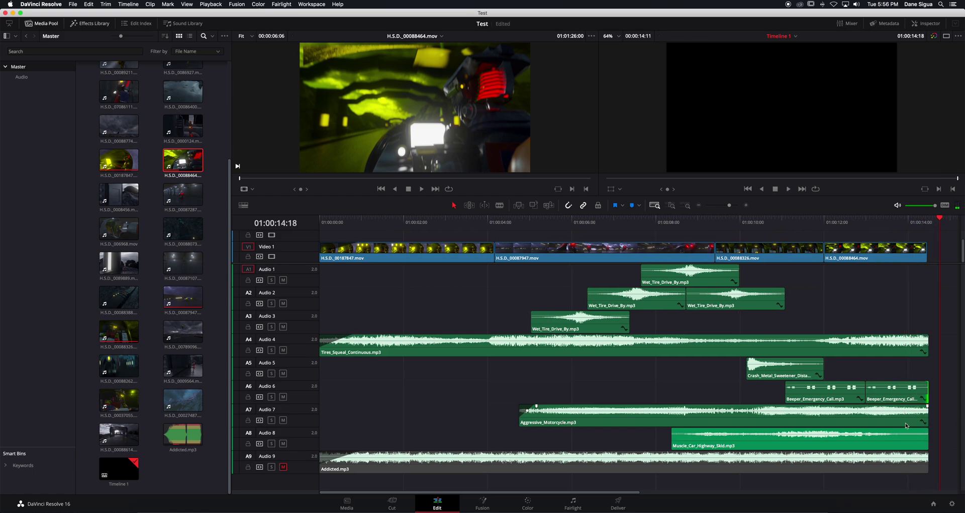
key(Up)
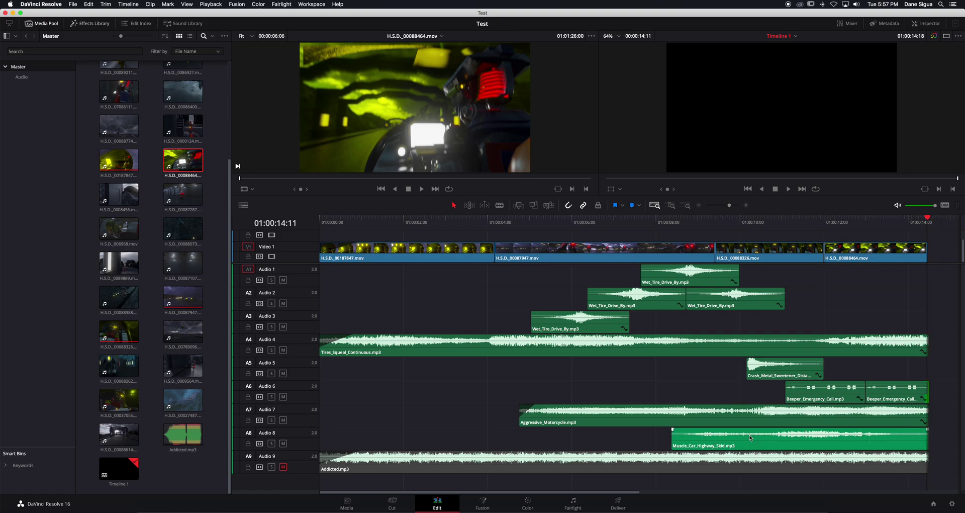
- Audition Muscle_Car_Highway_Skid.mp3 from Audio 8 on its own, and preview it in the timeline mix through to the end
double_click(754, 446)
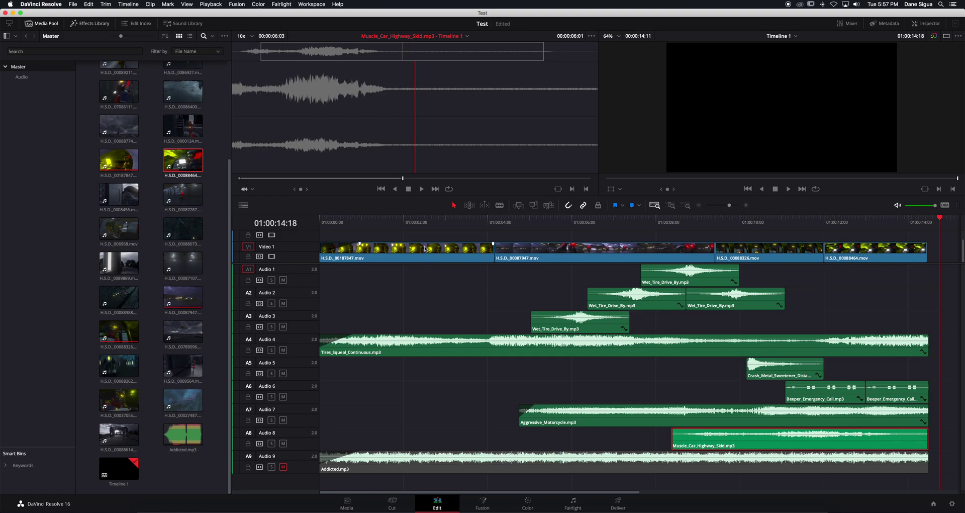
click(257, 179)
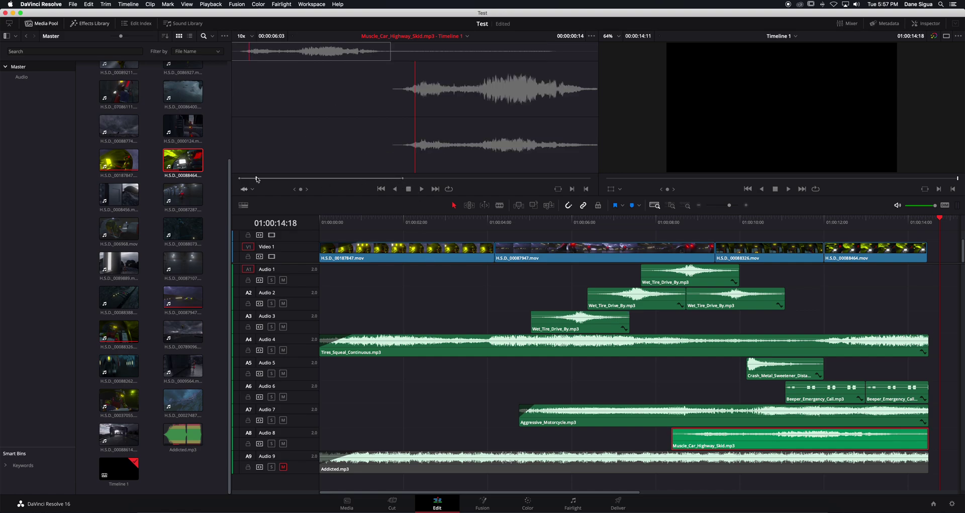
key(space)
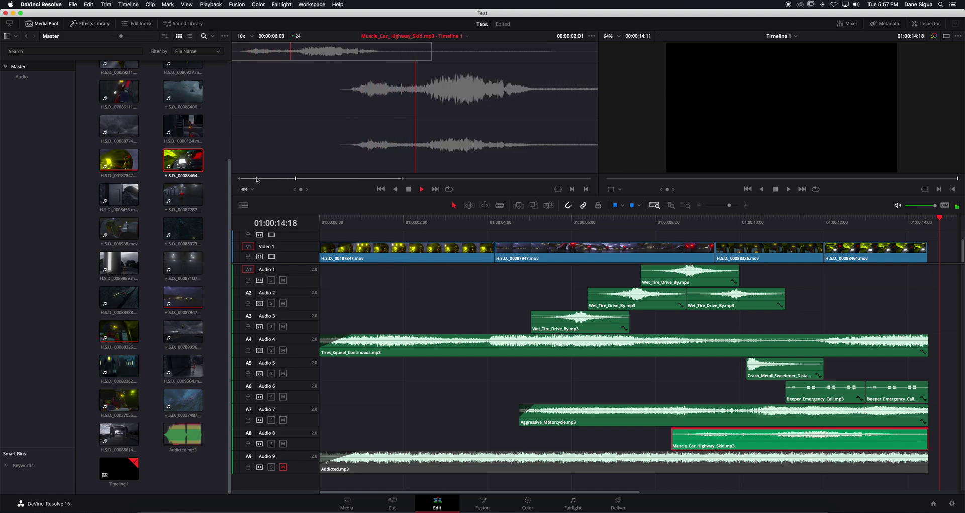
key(space)
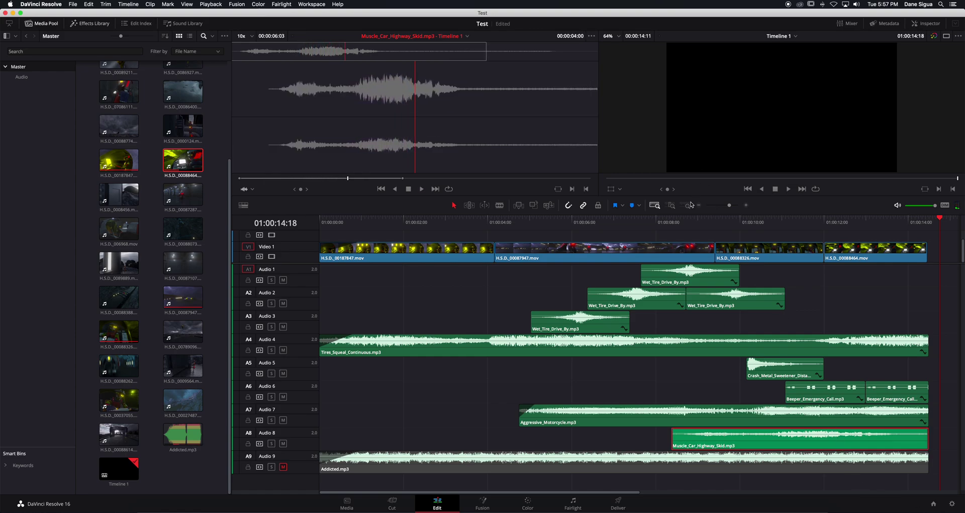
click(685, 221)
key(space)
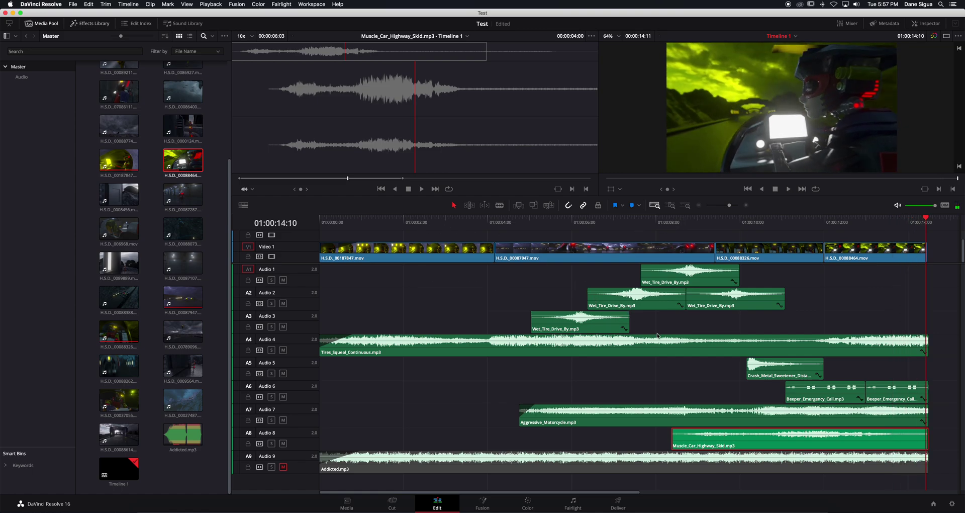
- Audition Aggressive_Motorcycle.mp3 on Audio 7, and lower its clip volume, checking the level by playing the second half of the timeline
double_click(662, 413)
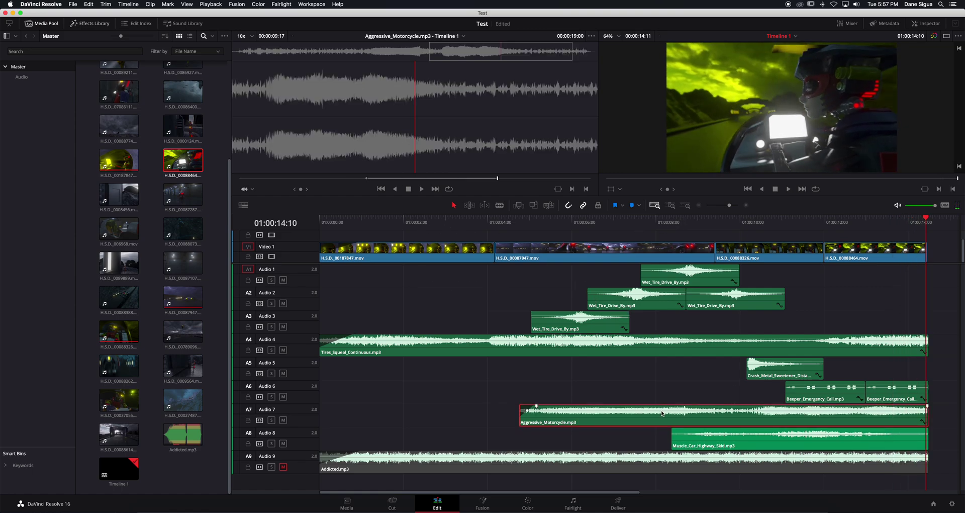
drag(285, 180, 360, 180)
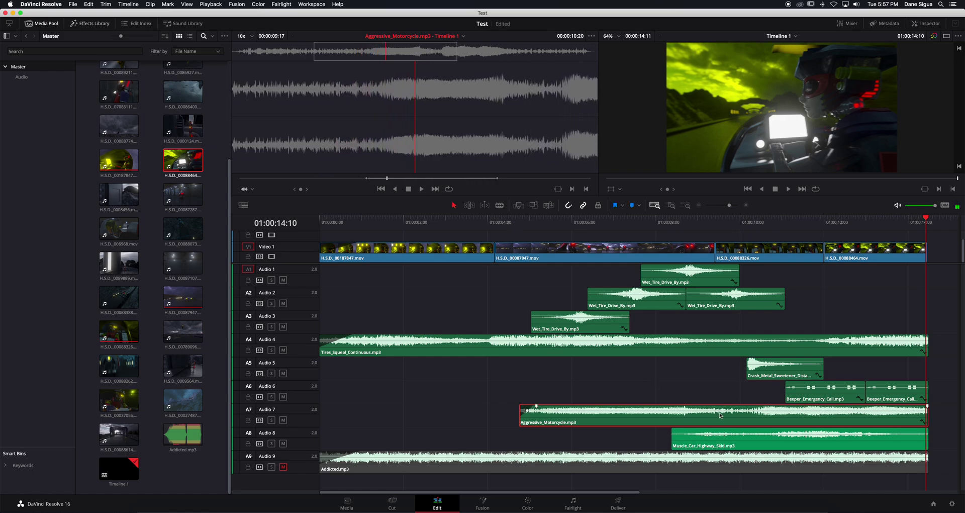
key(q)
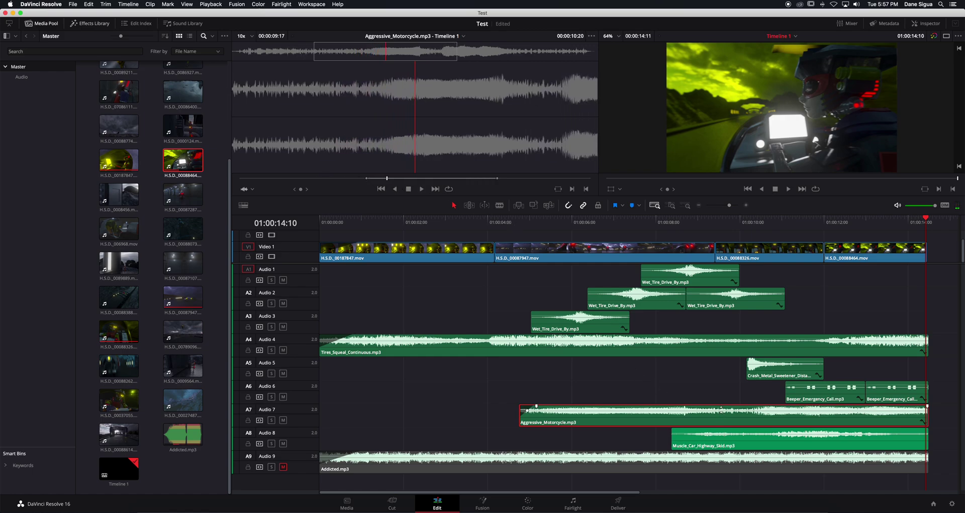
drag(722, 410, 722, 406)
click(613, 227)
key(space)
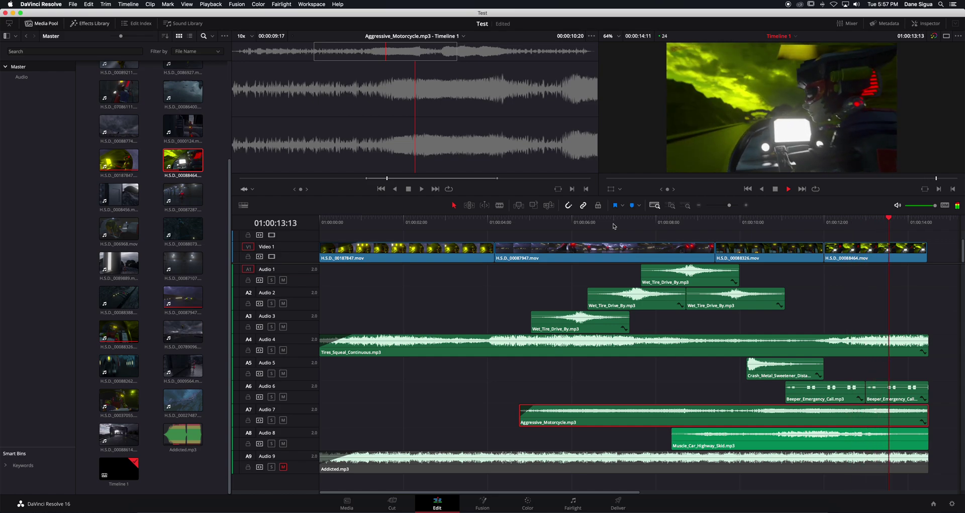
key(space)
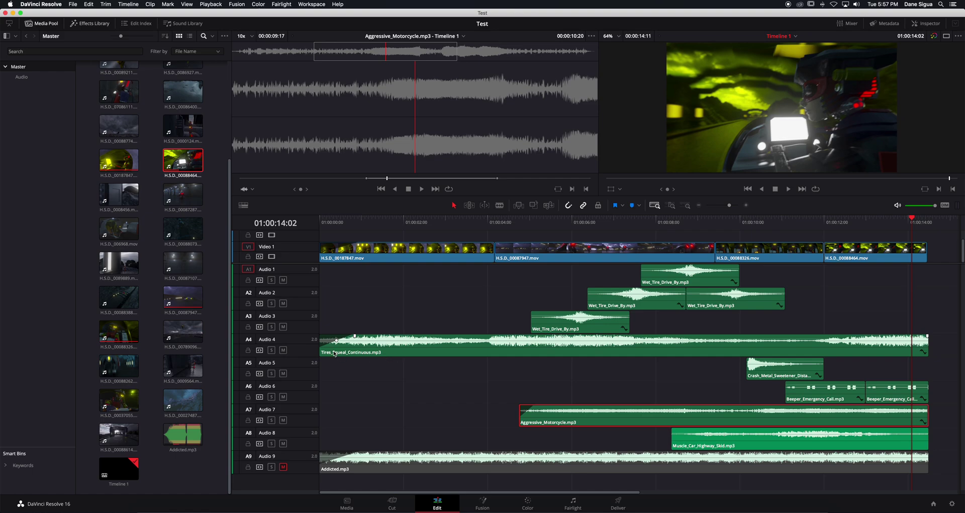
- Check the start of Tires_Squeal_Continuous.mp3 on Audio 4 by playing the opening shot of the timeline
click(414, 347)
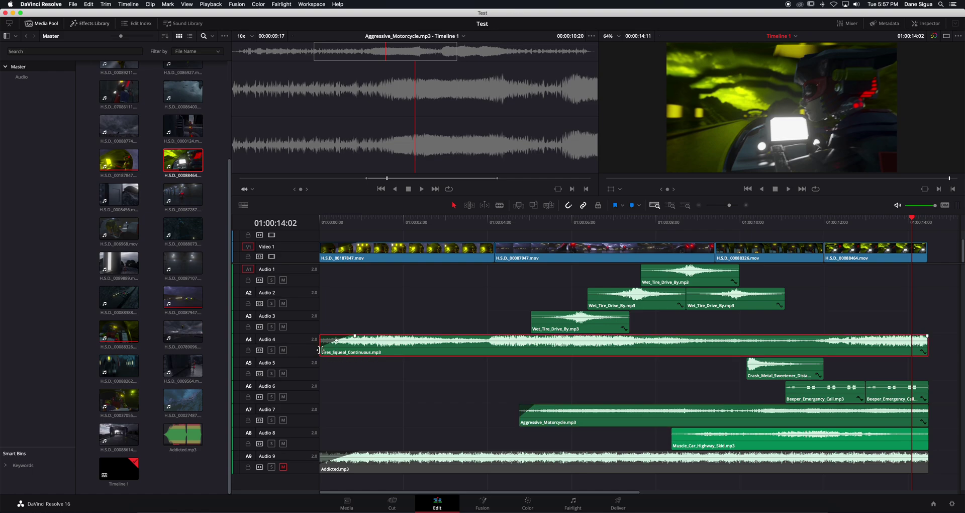
click(319, 349)
click(341, 225)
key(space)
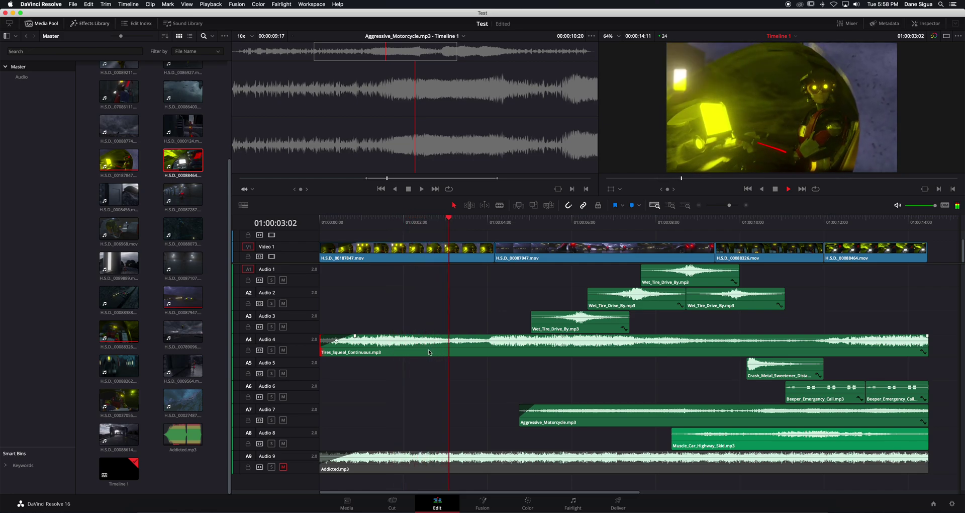
key(space)
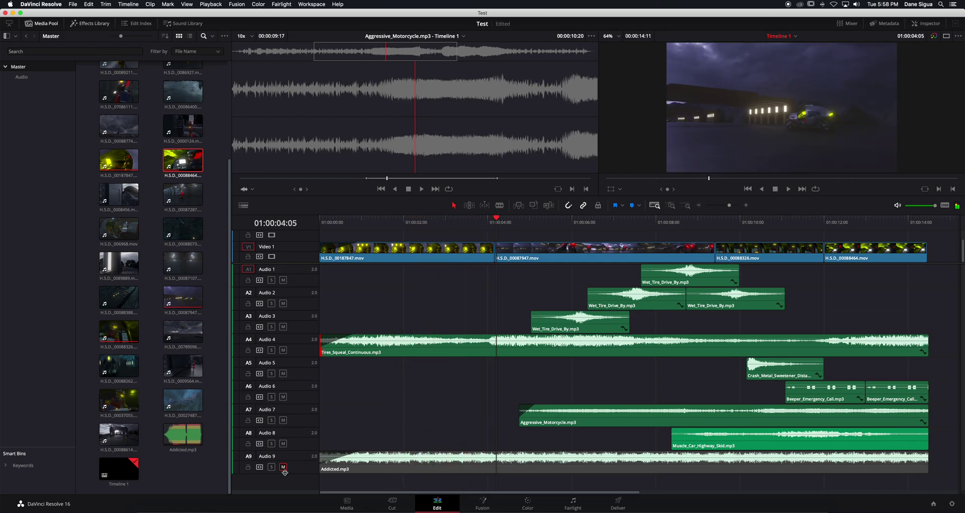
- Unmute the Addicted.mp3 music track on Audio 9 and preview the opening of the timeline with the music in the mix
click(282, 468)
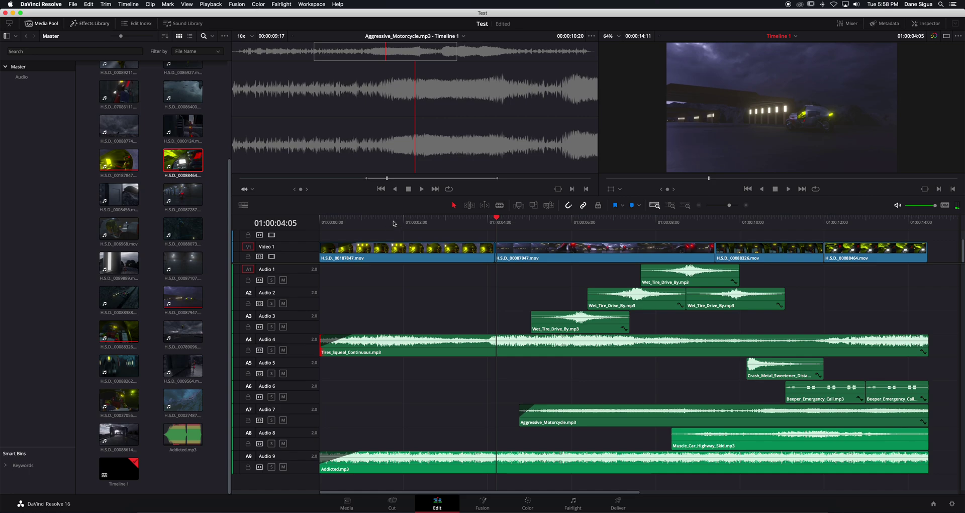
key(Home)
key(space)
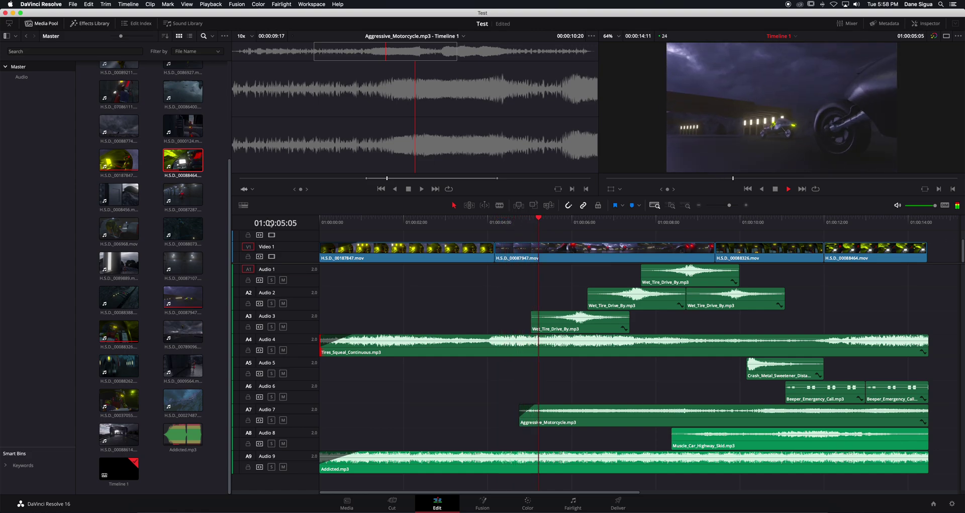
key(space)
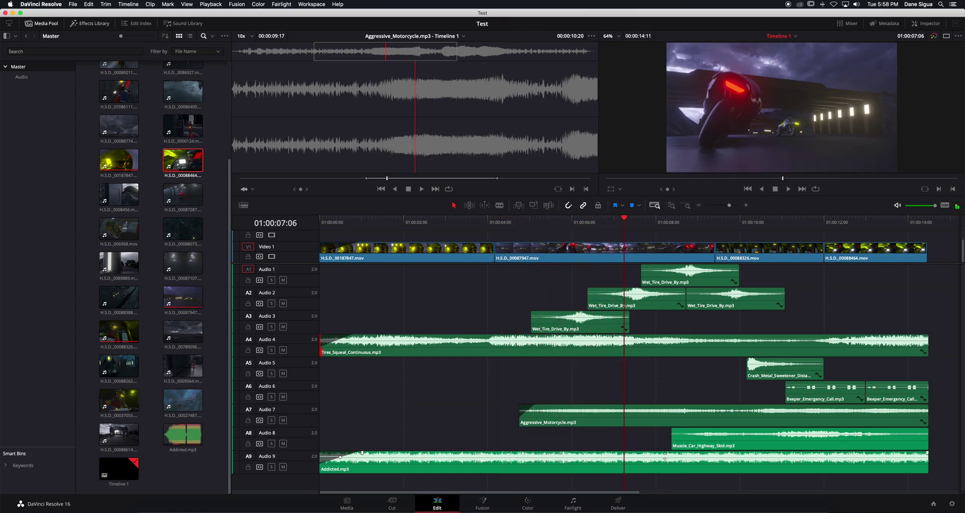
click(343, 219)
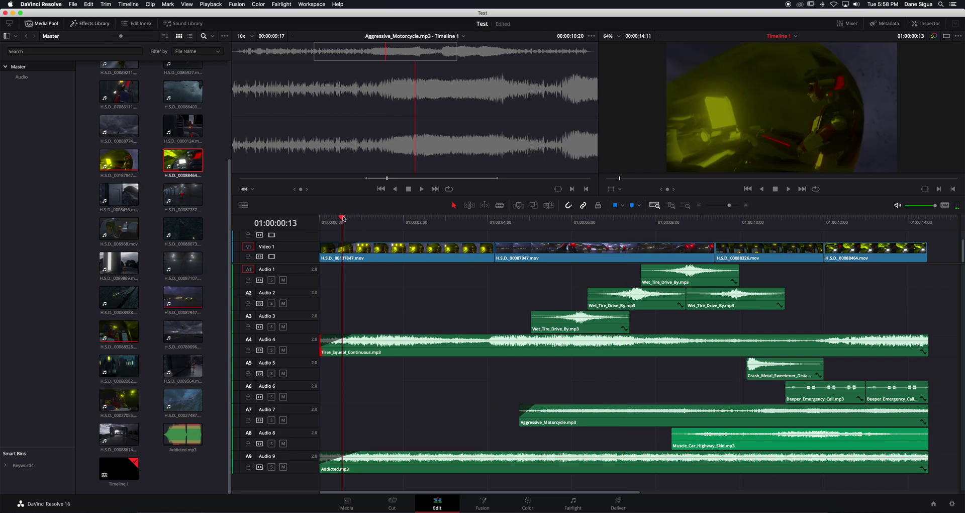
key(space)
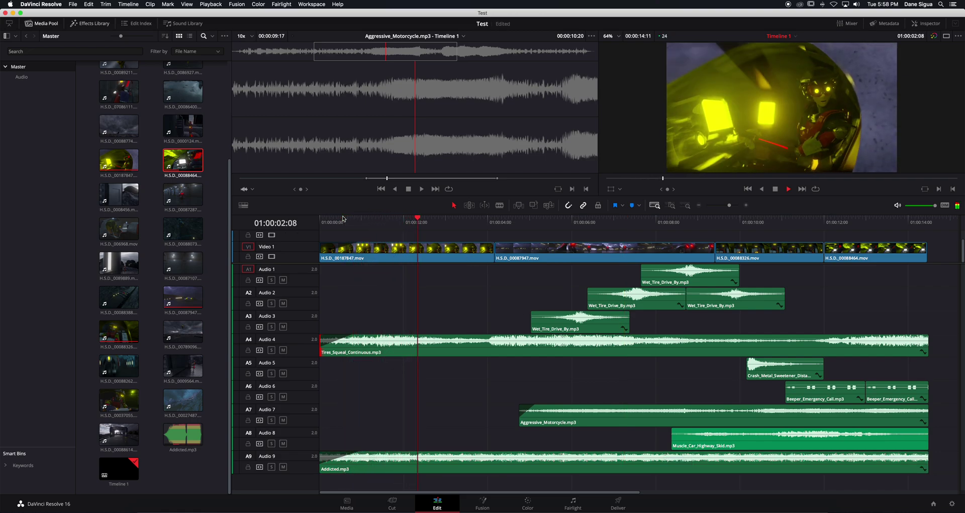